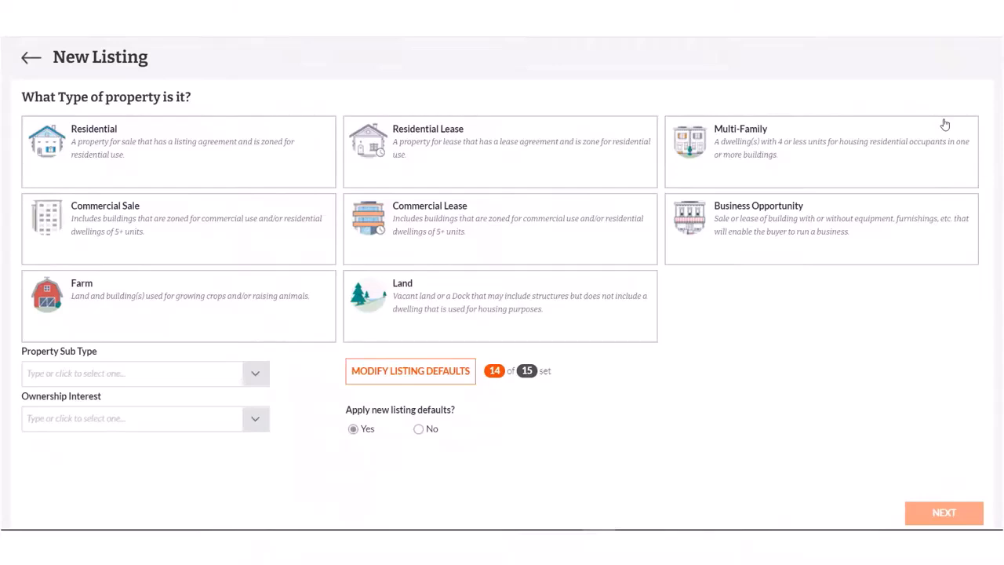
Choose Residential as the new listing's property type and continue to the address lookup
click(280, 150)
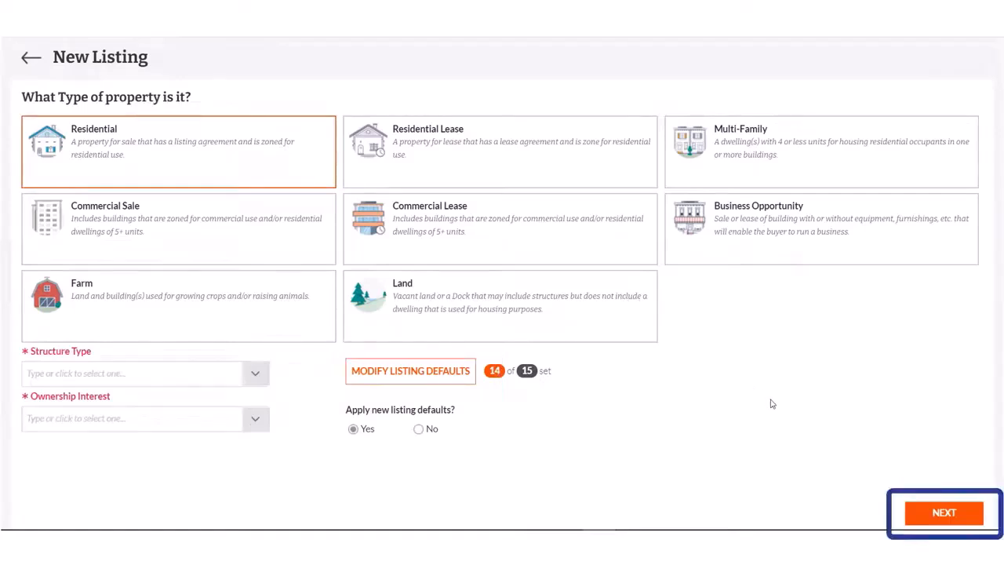
click(936, 513)
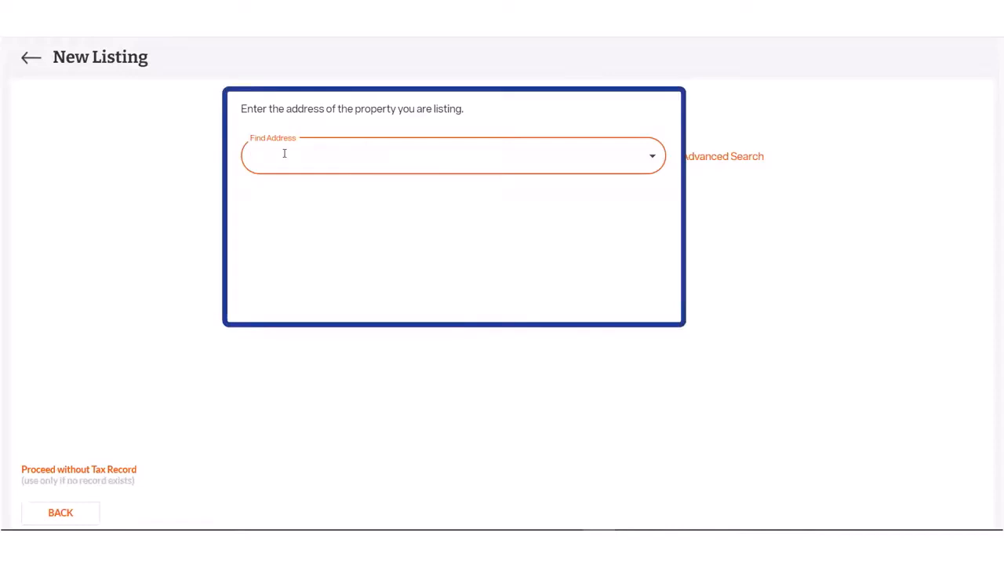
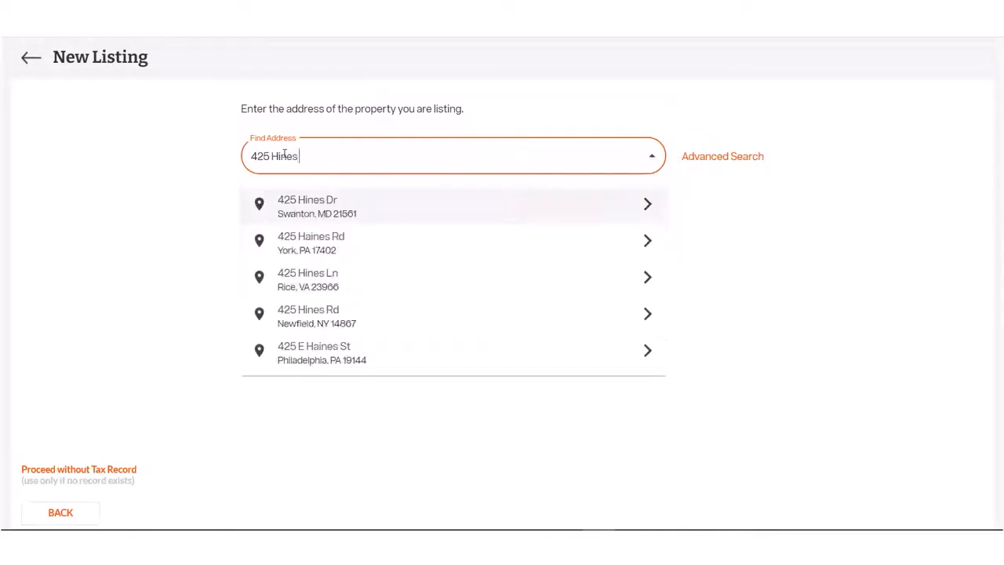
Search for the property's street address and select the matching Swanton, MD suggestion
click(299, 213)
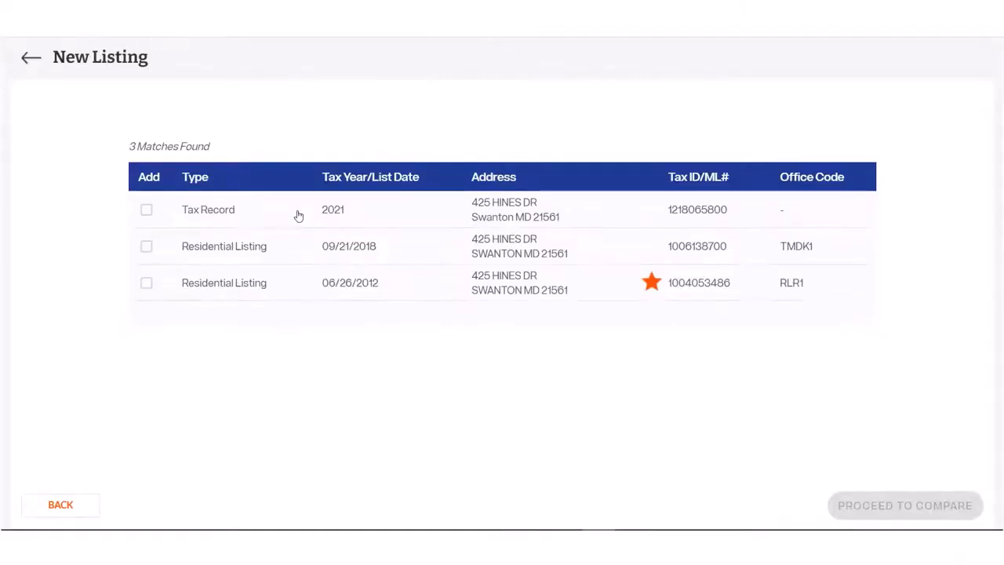
Mark the 2021 tax record and the 2018 and 2012 residential listings to add, and compare them
click(148, 212)
click(147, 248)
click(146, 289)
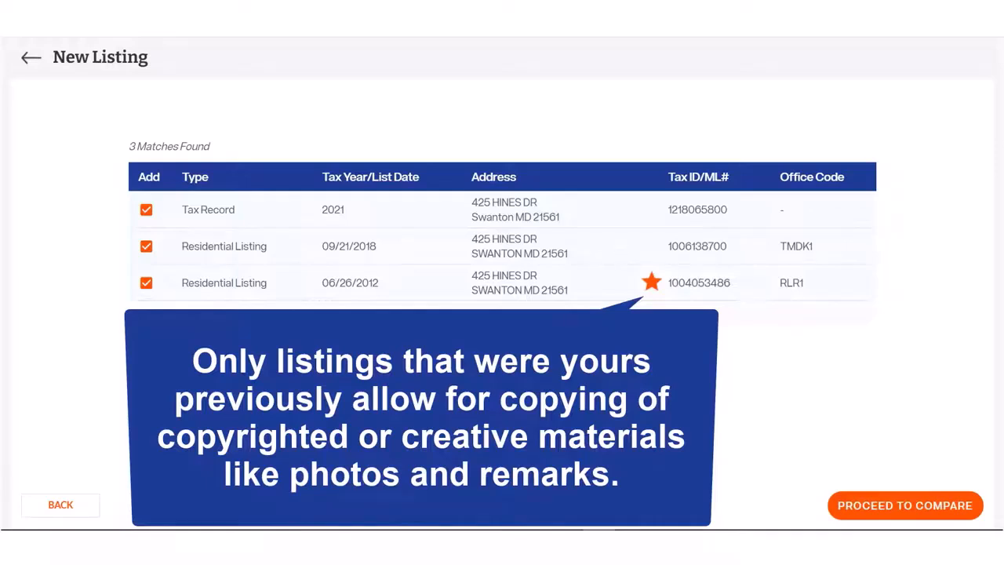
click(869, 504)
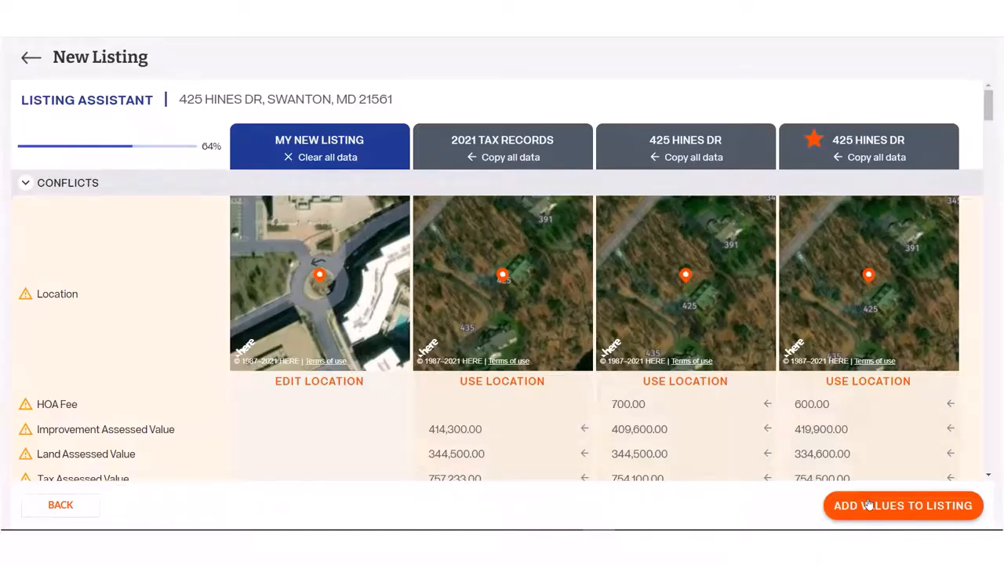
Copy all data from the 2018 listing column, then from the 2021 Tax Records column
click(715, 158)
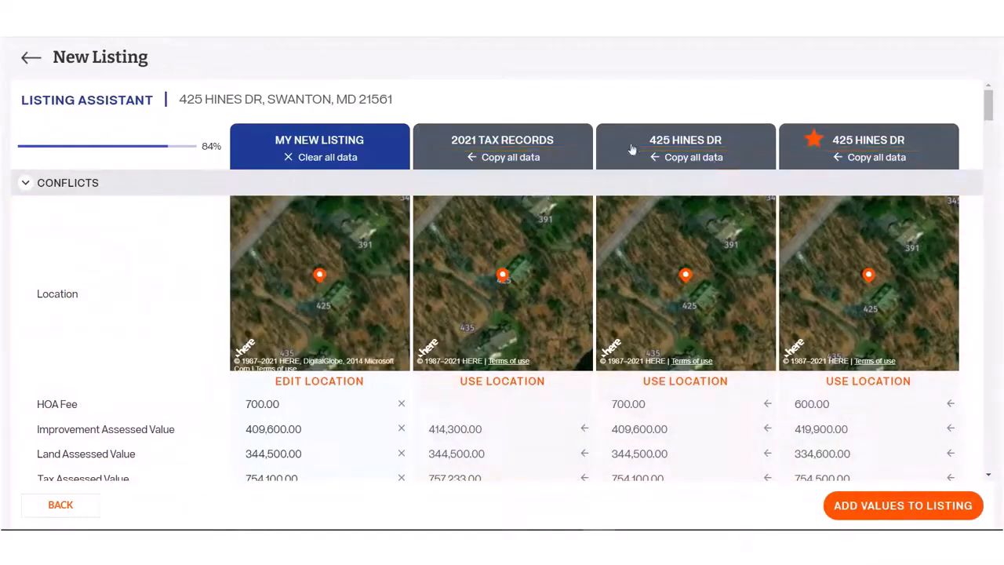
click(534, 161)
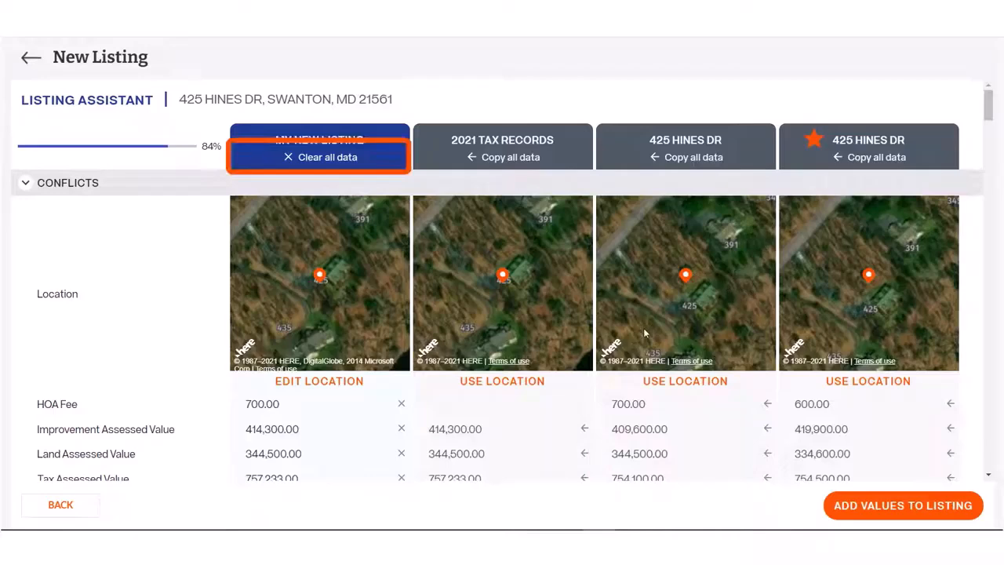
Take Construction Materials from the 2012 listing and replace the Asphalt roof with Metal
scroll(637, 339, down, 4)
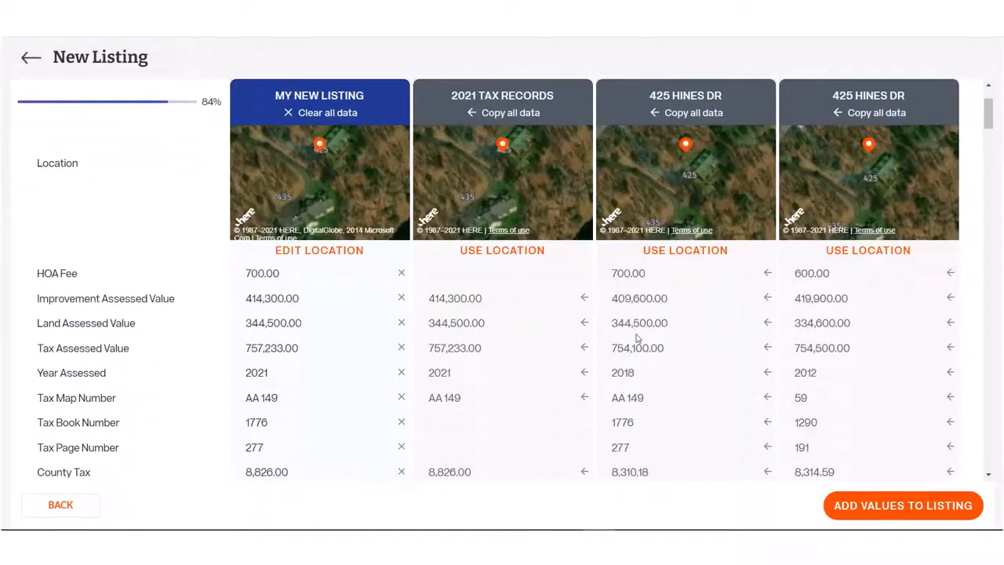
click(950, 375)
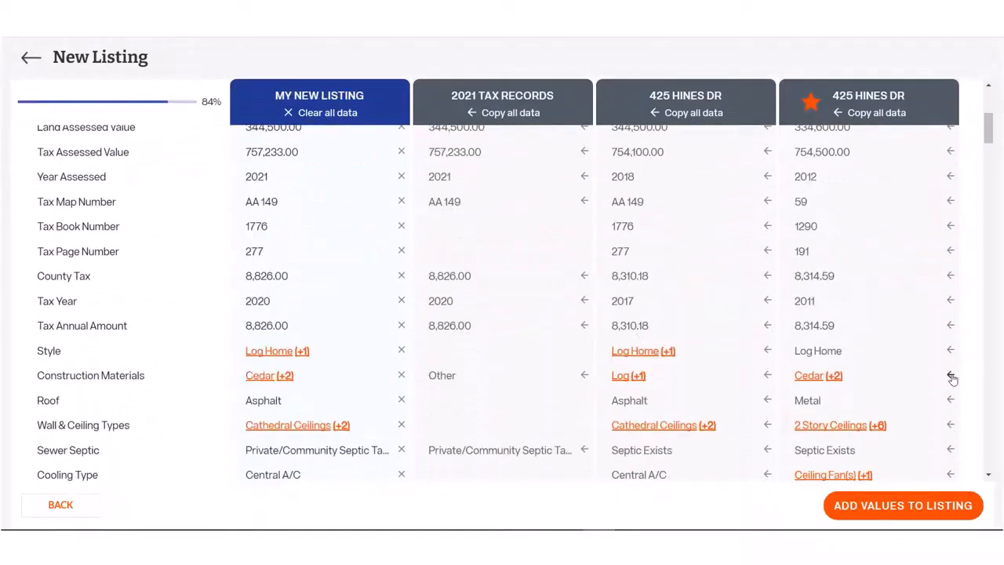
click(401, 400)
click(949, 400)
Use all 2012 Wall & Ceiling Types and review the new listing's construction materials
scroll(769, 351, down, 1)
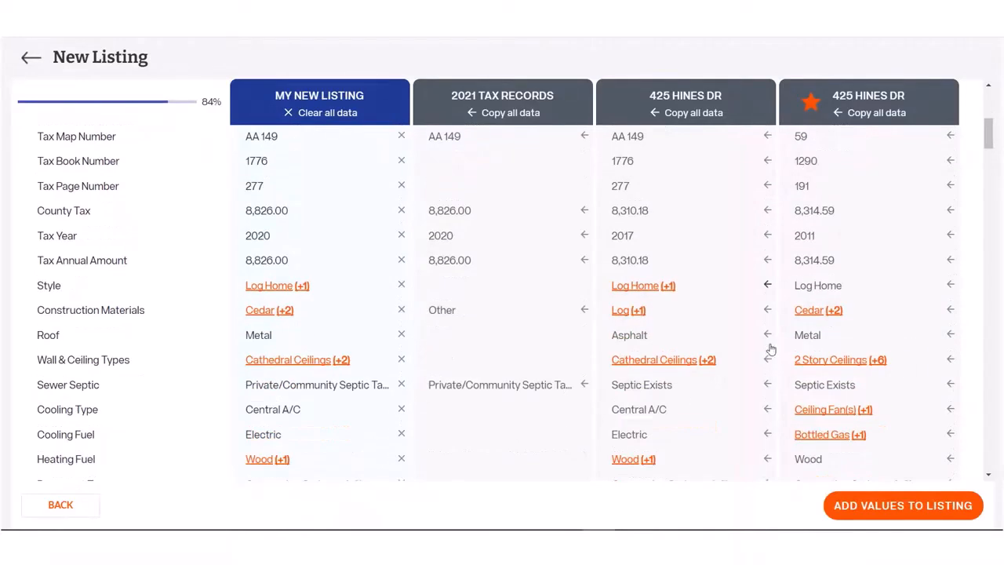
click(874, 365)
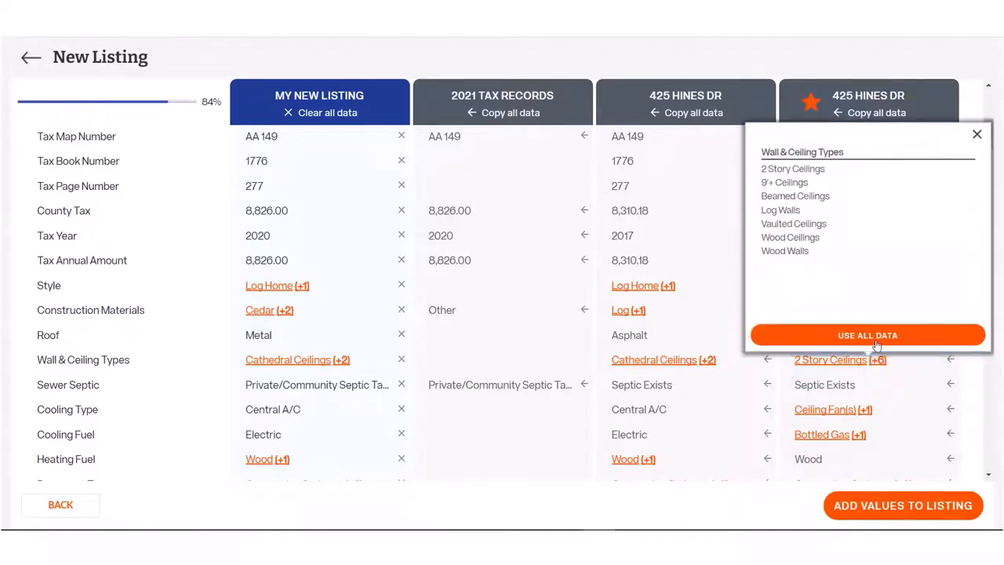
click(877, 341)
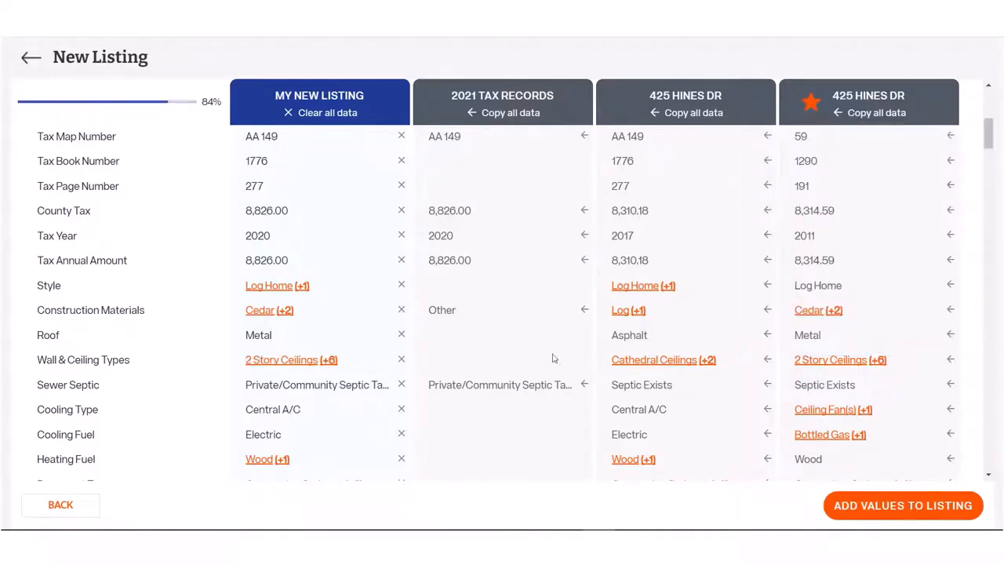
click(280, 313)
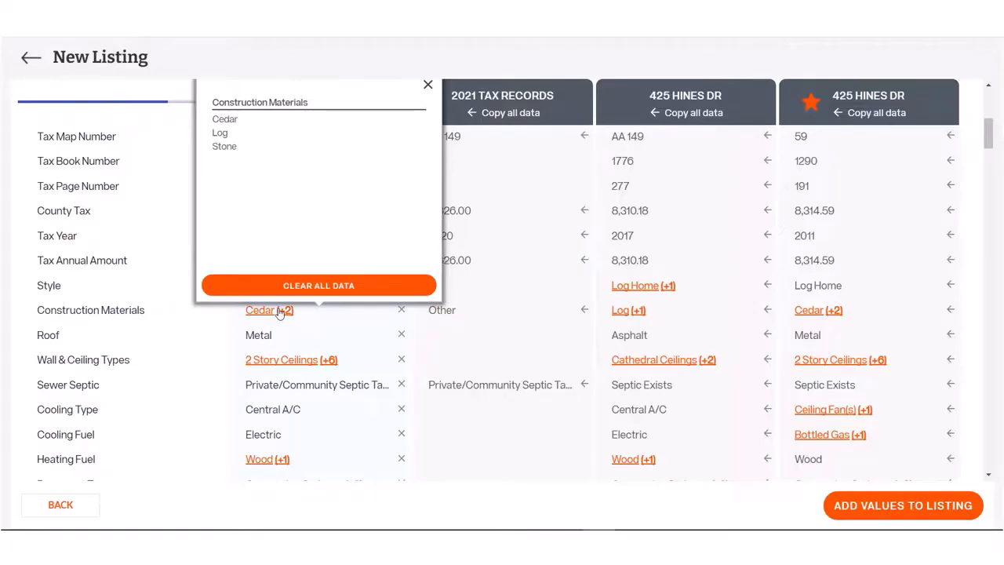
click(428, 85)
Review the remaining comparison values and exit the comparison page
scroll(625, 220, down, 5)
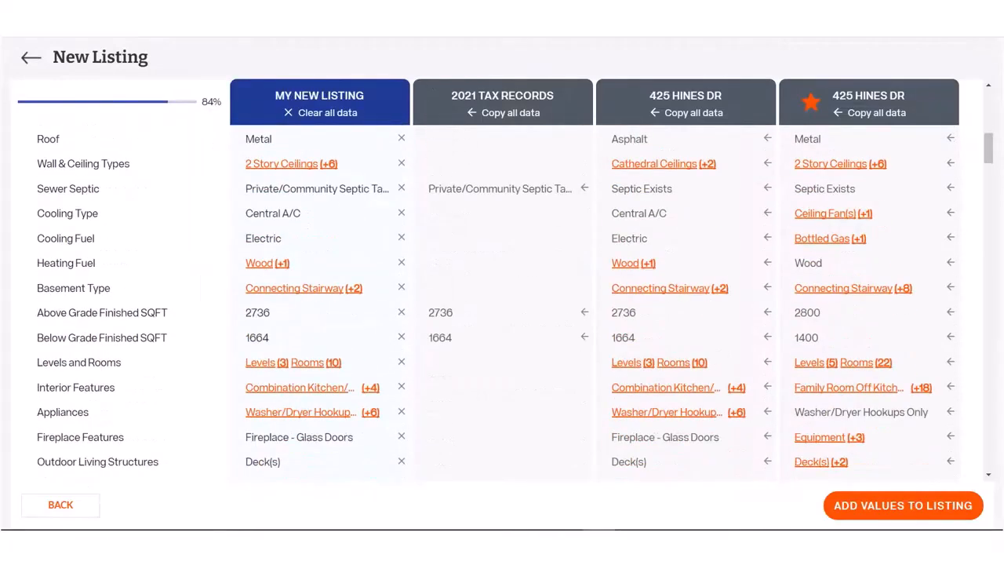
scroll(837, 330, down, 4)
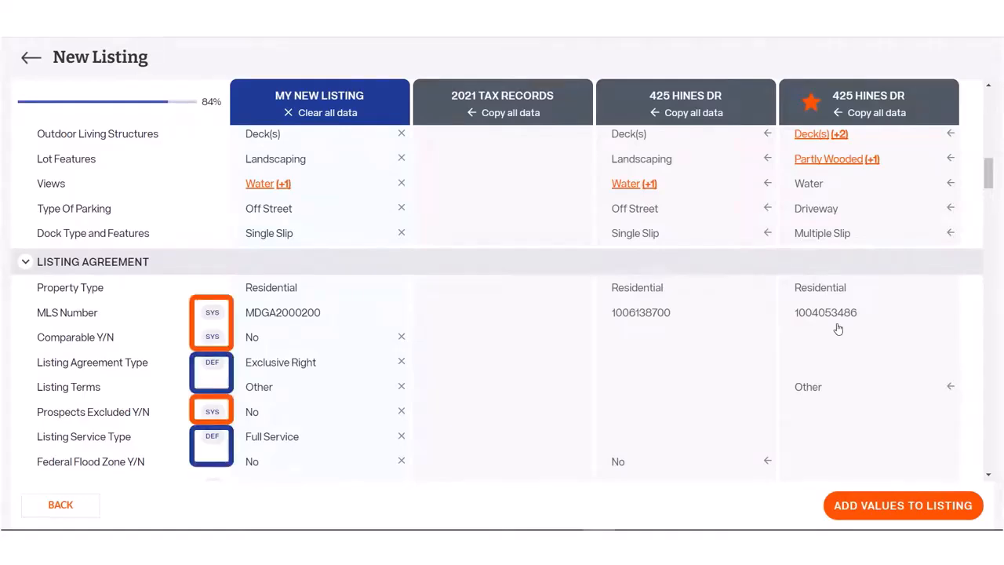
scroll(838, 330, down, 15)
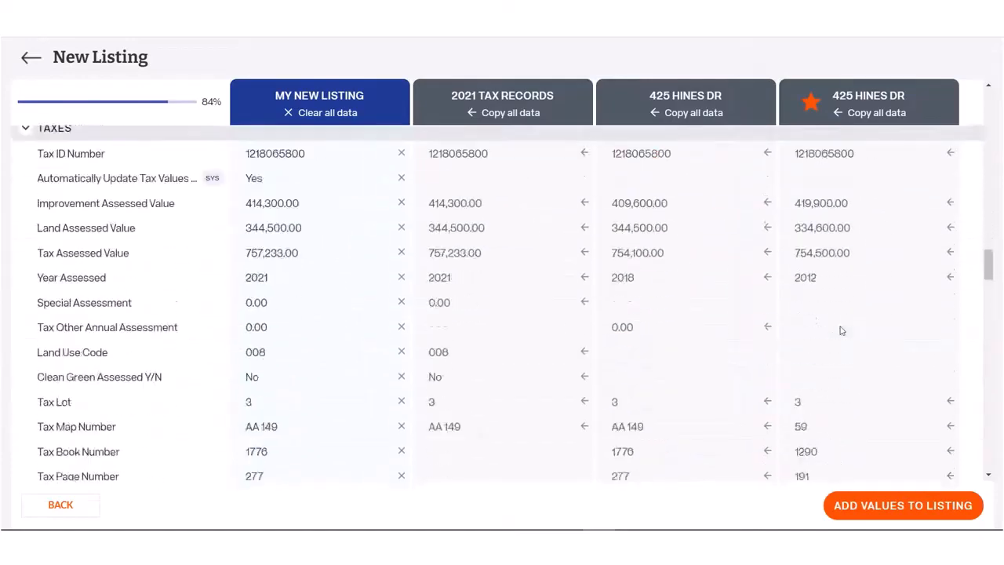
scroll(839, 330, down, 13)
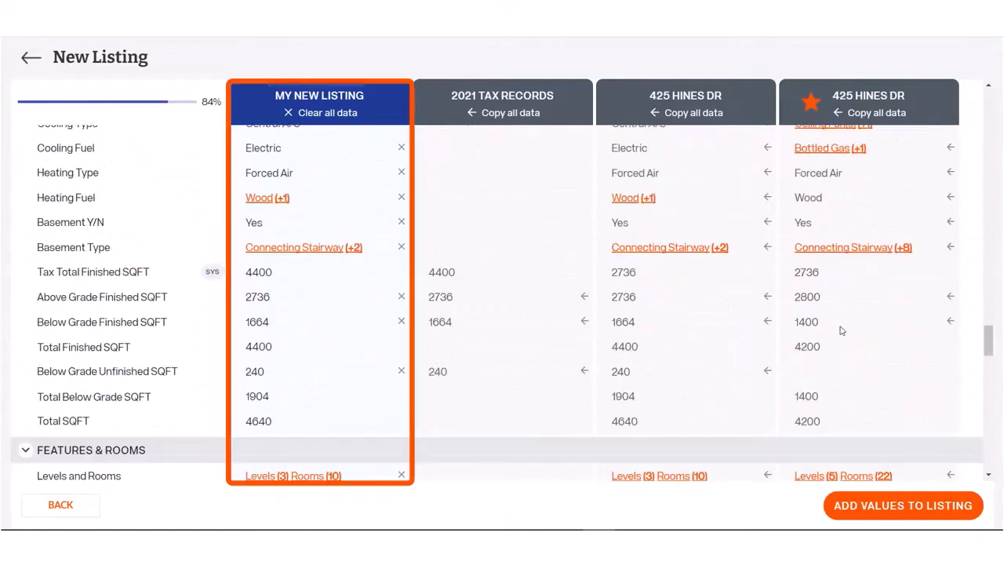
scroll(840, 330, down, 15)
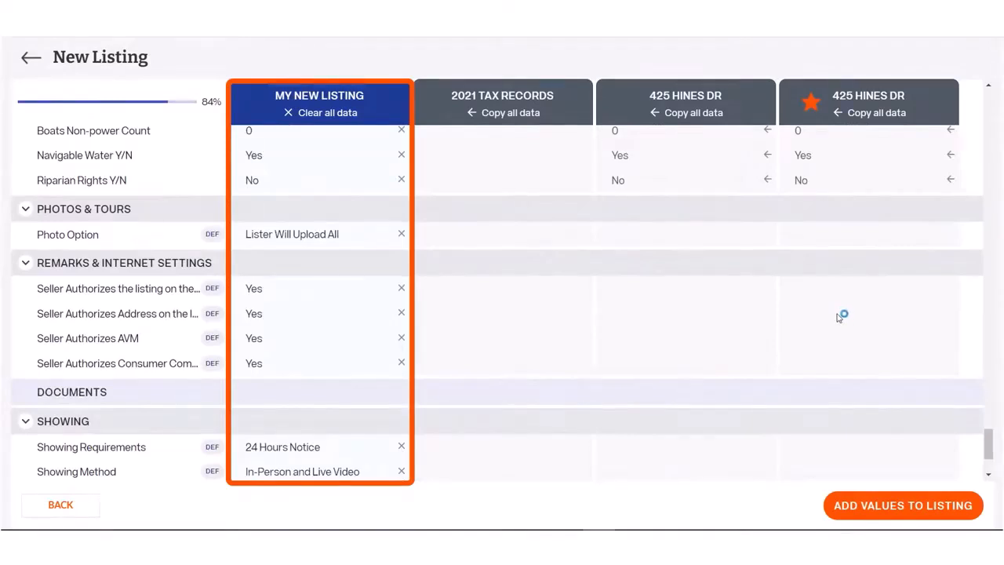
click(29, 59)
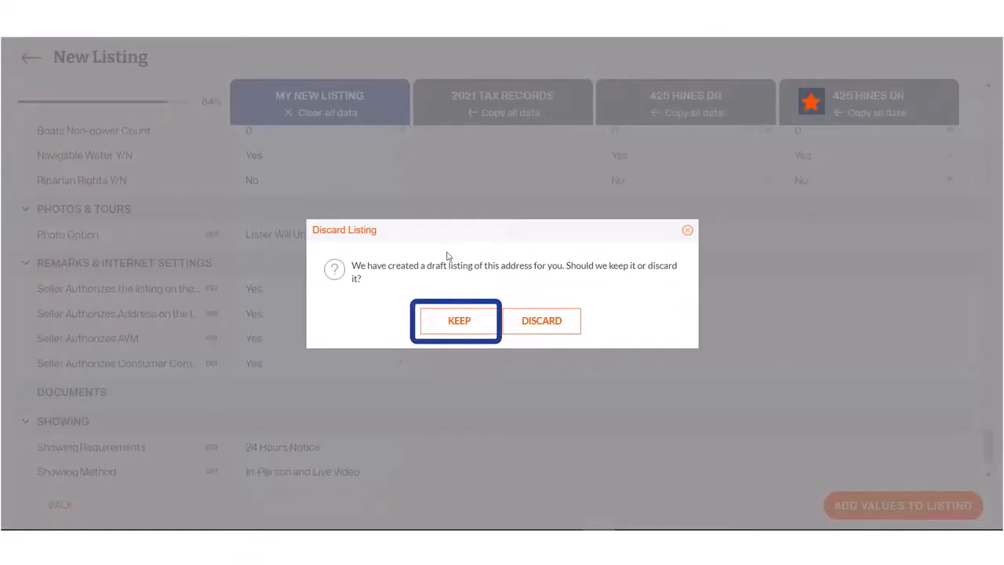
Dismiss the Discard Listing prompt and add the selected comparison values to the listing
click(688, 232)
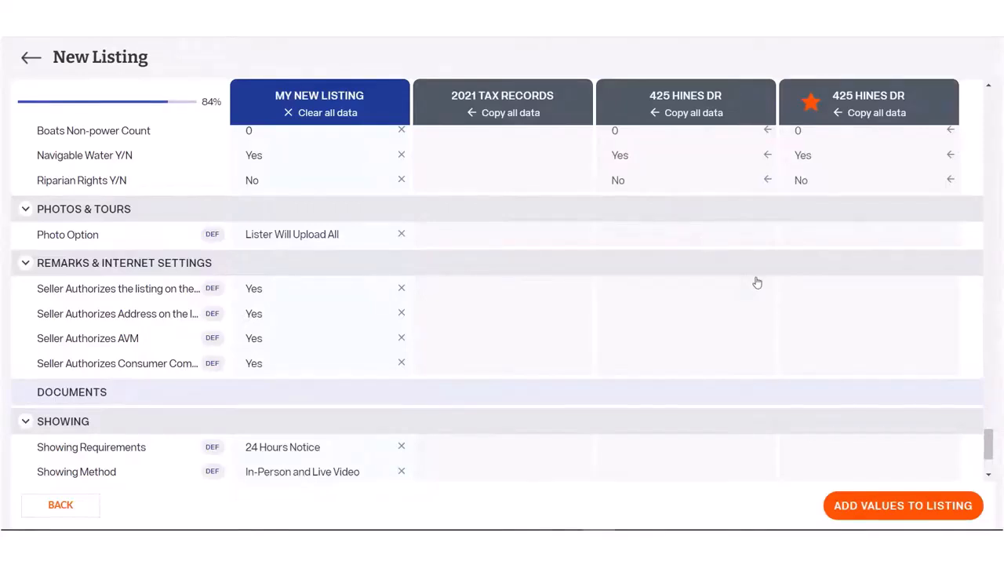
click(900, 505)
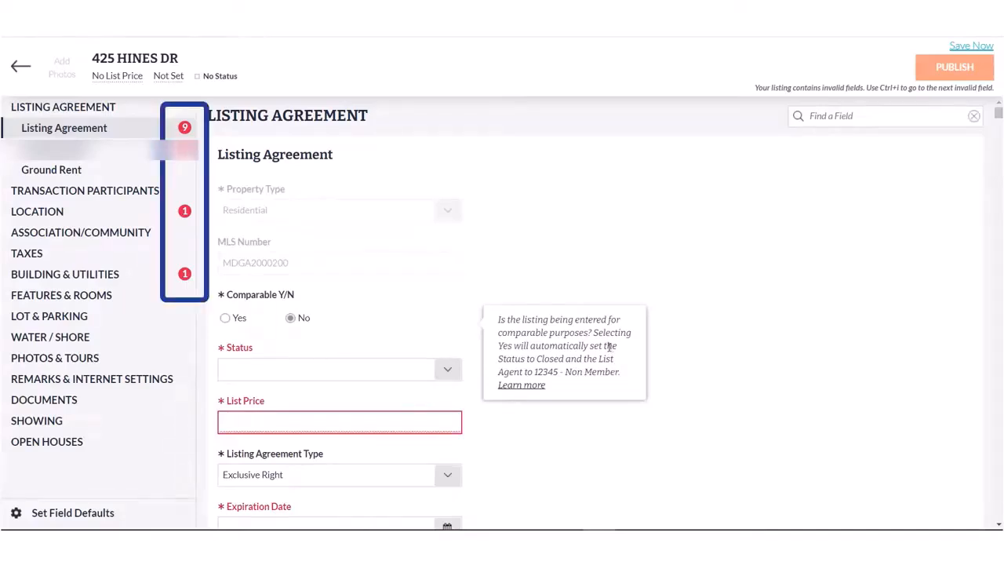
Set the listing status to Active with a list price of $850,000
scroll(453, 338, down, 1)
click(453, 338)
click(356, 388)
click(351, 380)
text(850000)
Set the listing expiration date to December 28, 2021
click(447, 488)
click(423, 305)
click(423, 305)
click(423, 306)
click(423, 305)
click(423, 305)
click(423, 305)
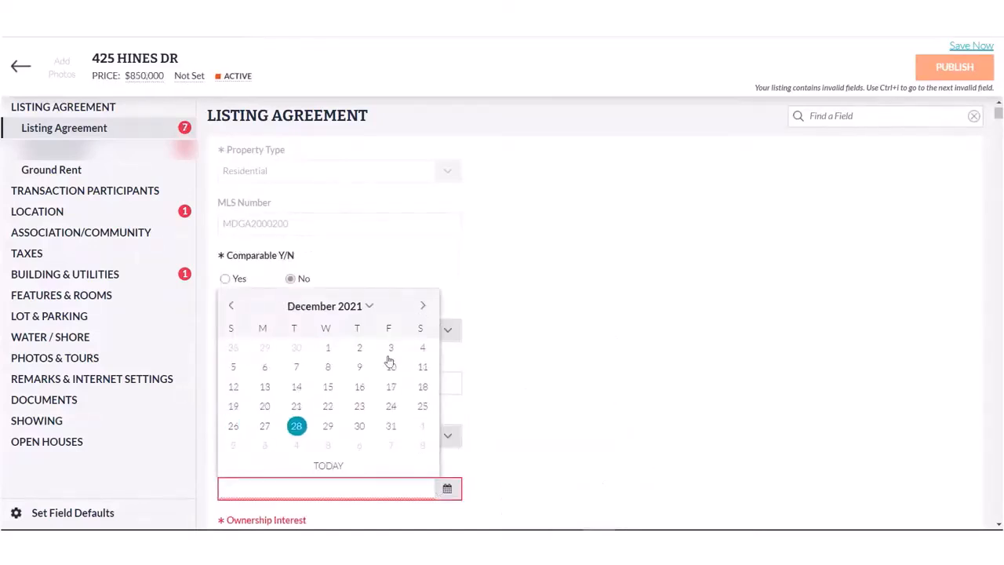
click(297, 426)
Set ownership to Fee Simple, answer No for short sale and REO, and choose Standard sale type
scroll(439, 392, down, 3)
click(439, 345)
click(258, 420)
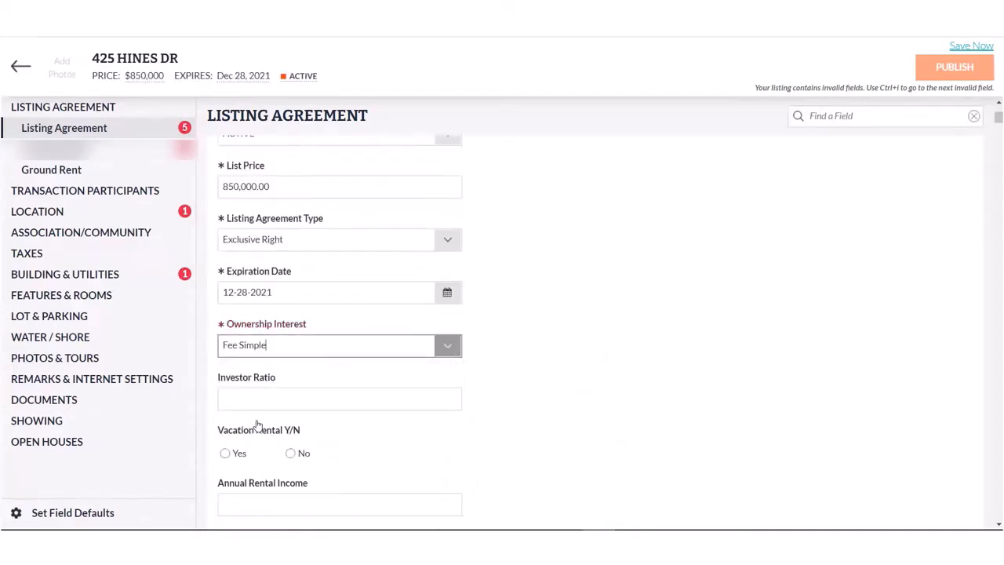
scroll(587, 384, down, 4)
click(288, 232)
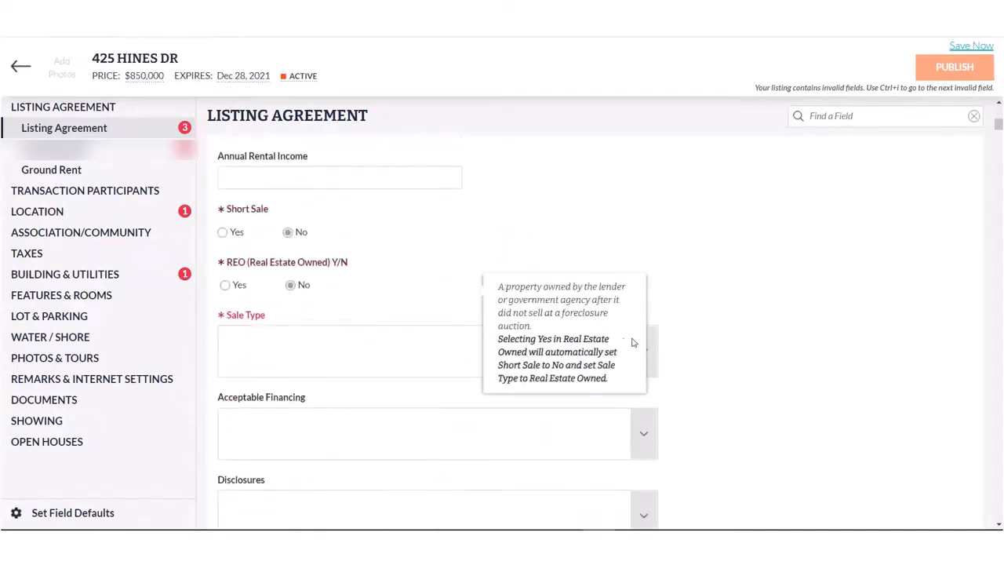
click(639, 351)
click(253, 290)
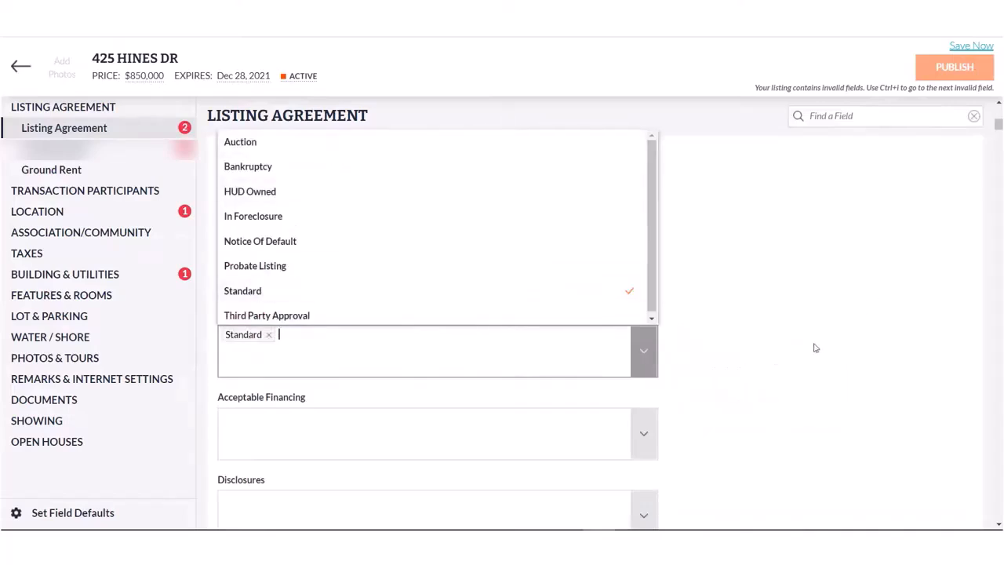
click(815, 348)
Set possession to Immediate and move on to the Location section
scroll(735, 347, down, 10)
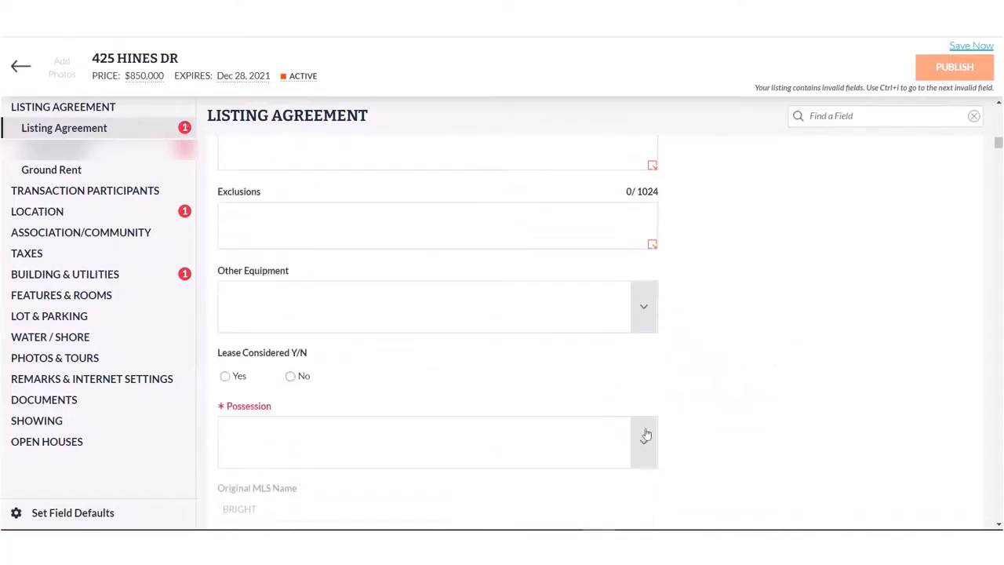
click(619, 422)
click(321, 403)
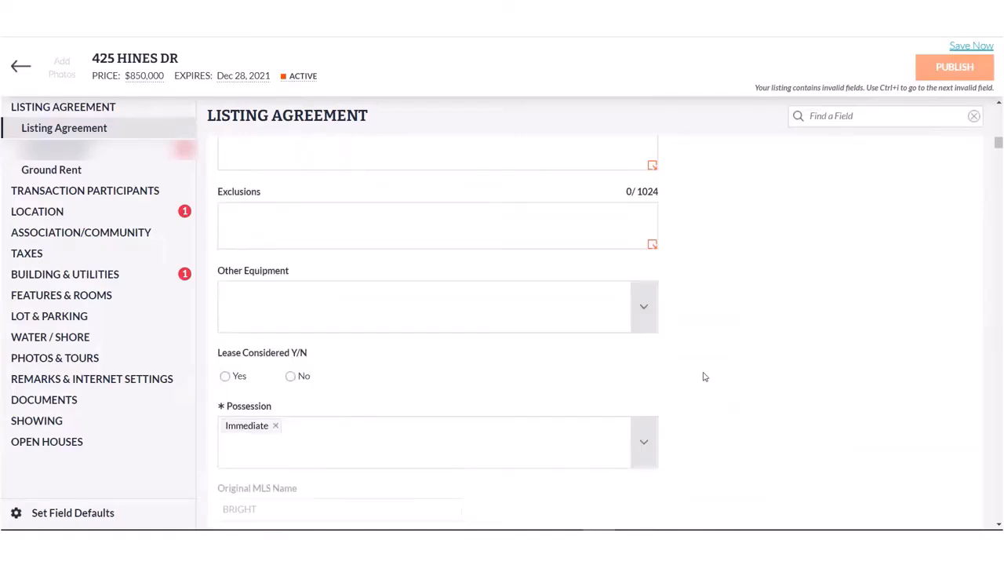
click(47, 212)
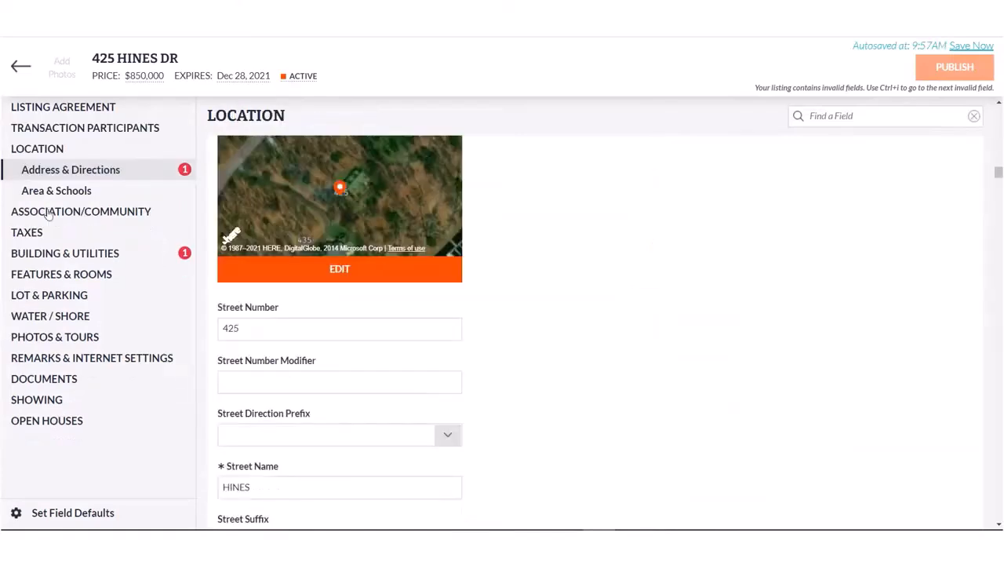
Enter 'Left on Main' as directions and set Levels/Stories to 2 under Building & Utilities
scroll(516, 322, down, 8)
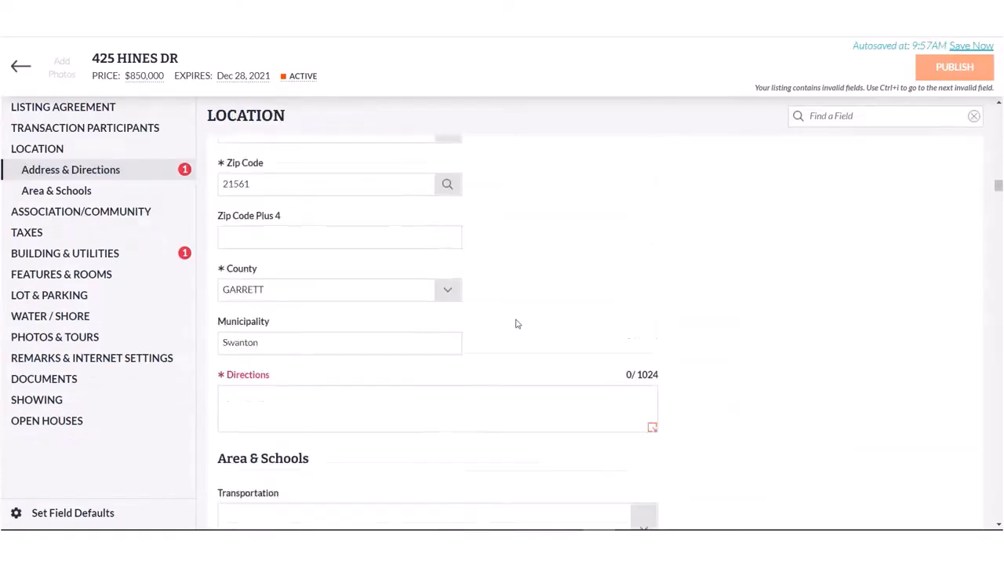
click(407, 306)
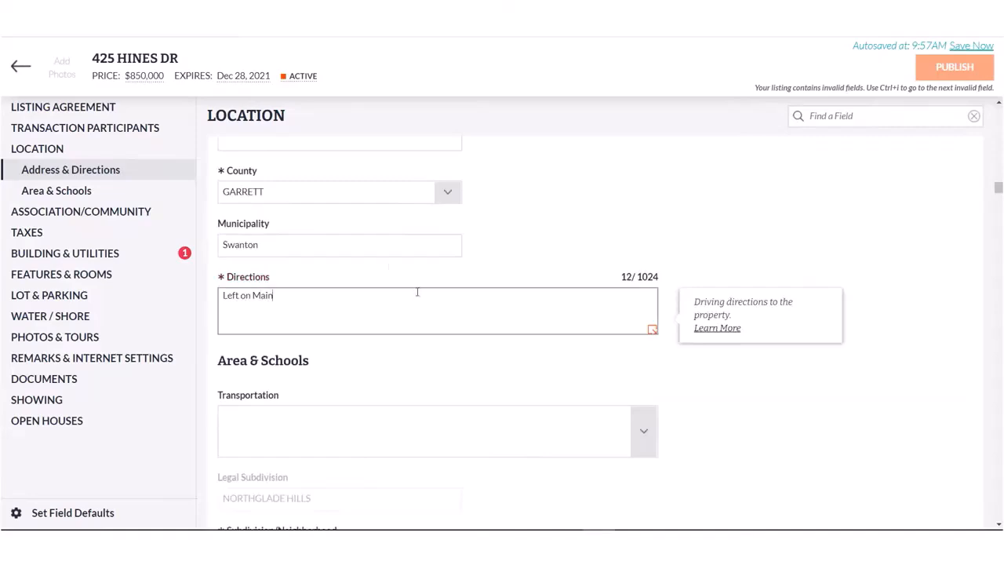
click(63, 253)
scroll(589, 259, down, 10)
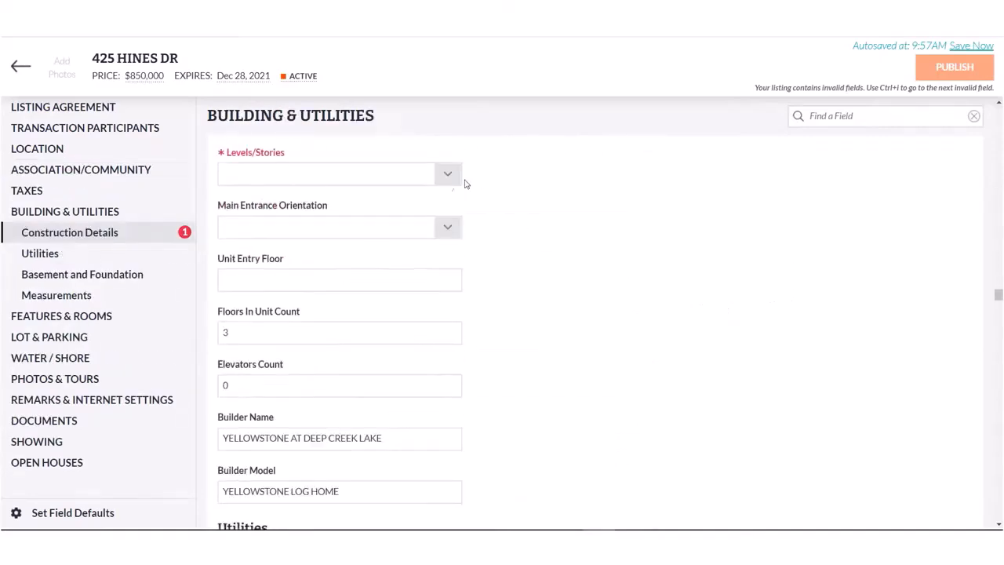
click(447, 174)
click(361, 244)
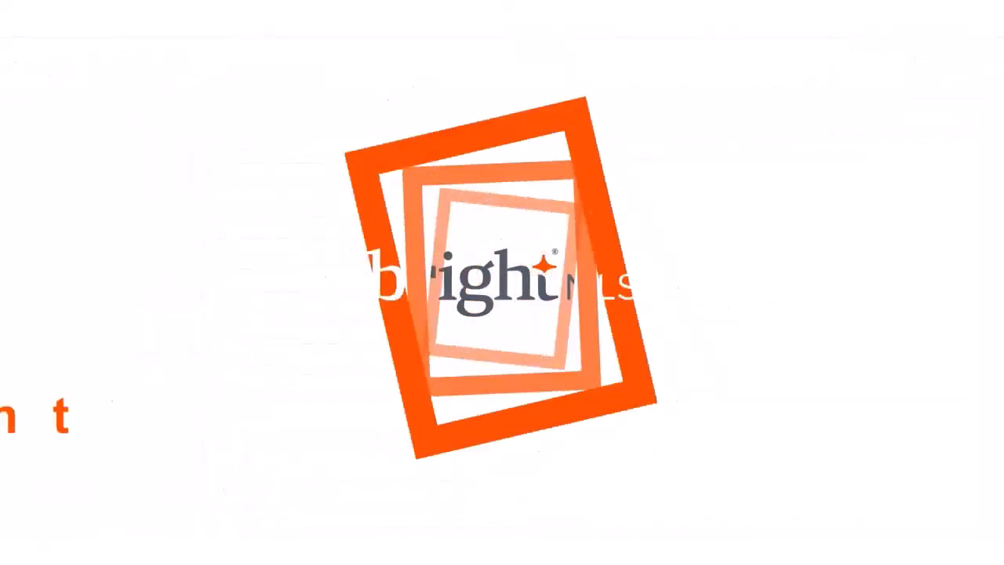